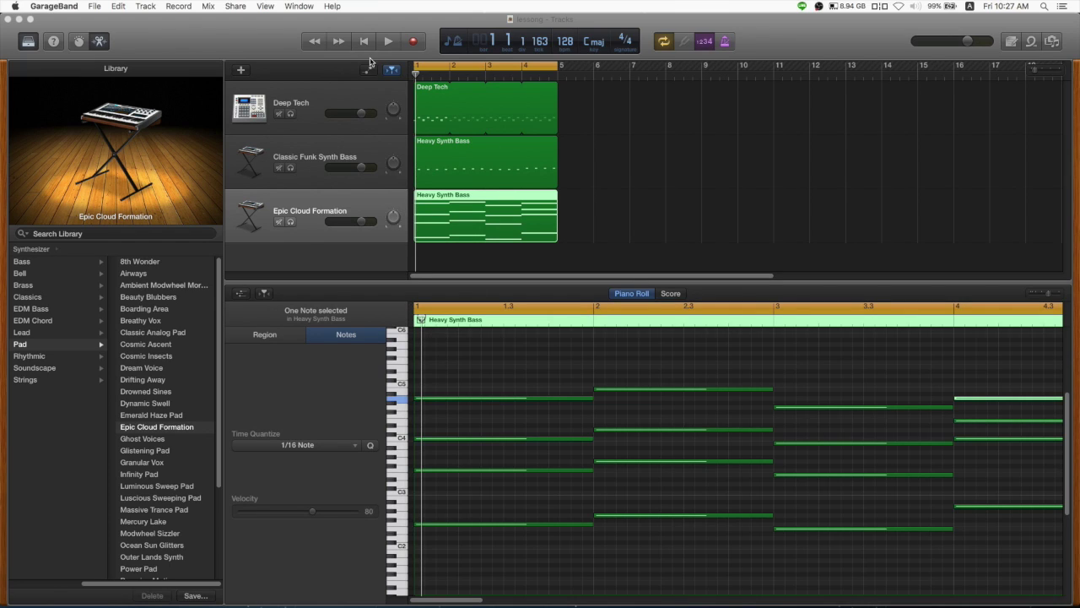
- Play back the existing drum, bass and pad loop from the beginning, stopping once it has been heard
key("space")
key("space")
left_click(634, 167)
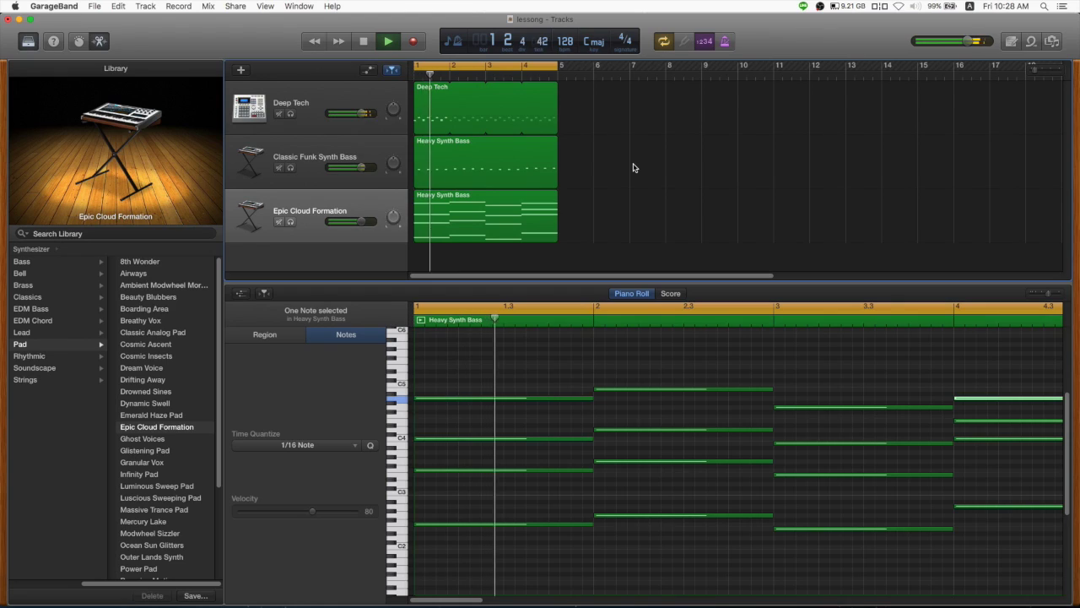
key("space")
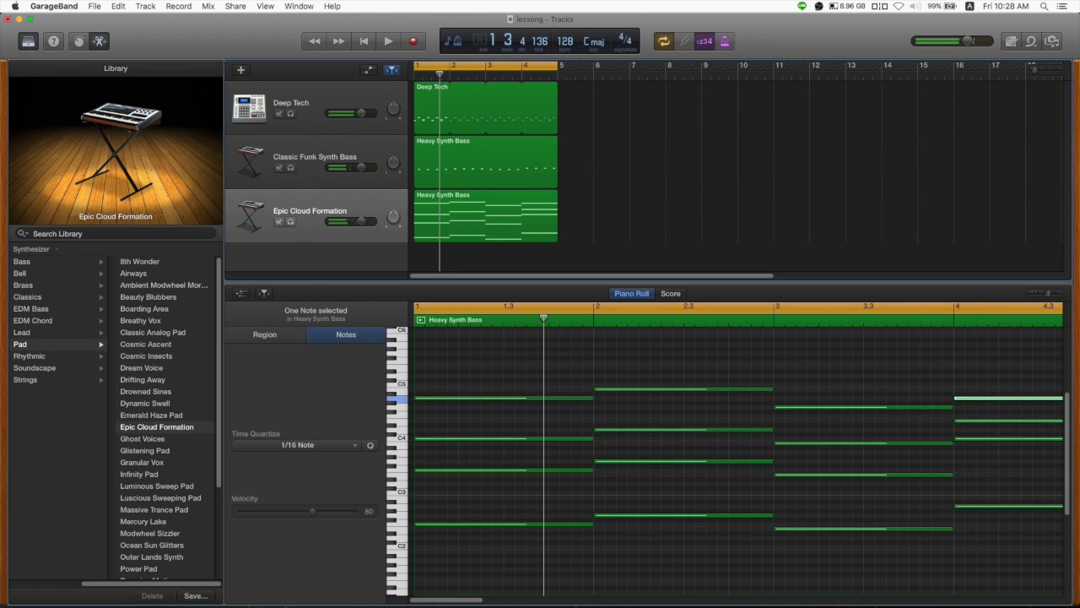
left_click(366, 43)
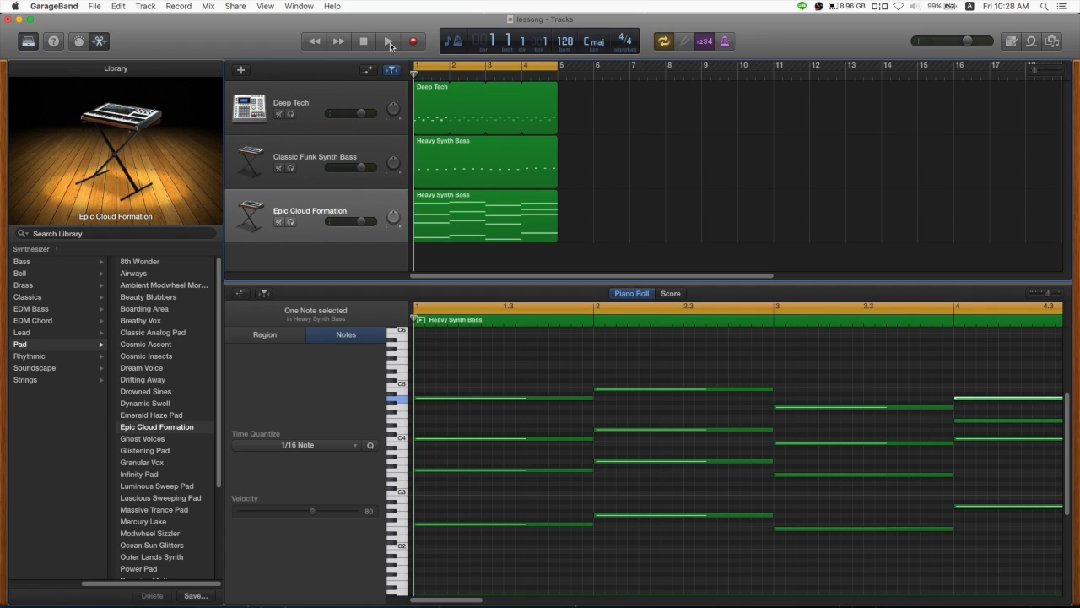
left_click(389, 42)
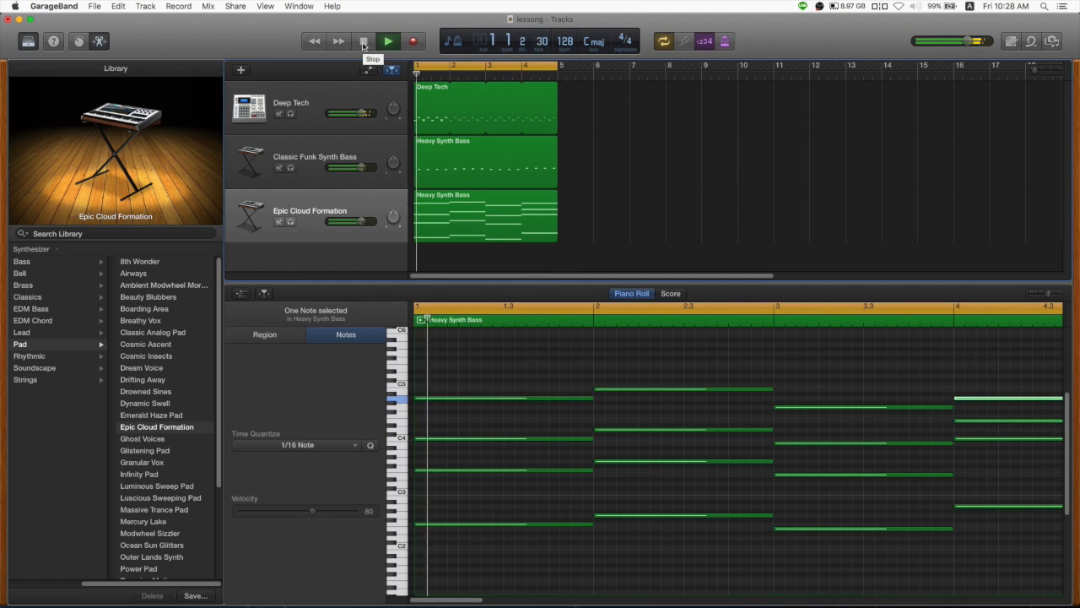
left_click(363, 45)
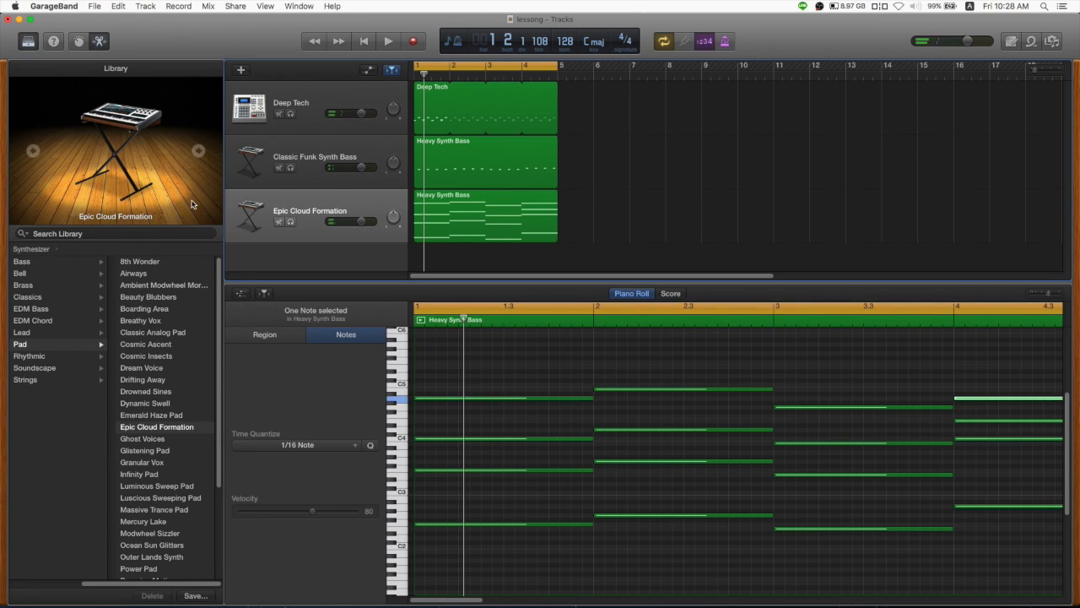
- Add a software instrument track and assign it the Arctic Noise Lead patch from the Synthesizer Lead category
left_click(241, 71)
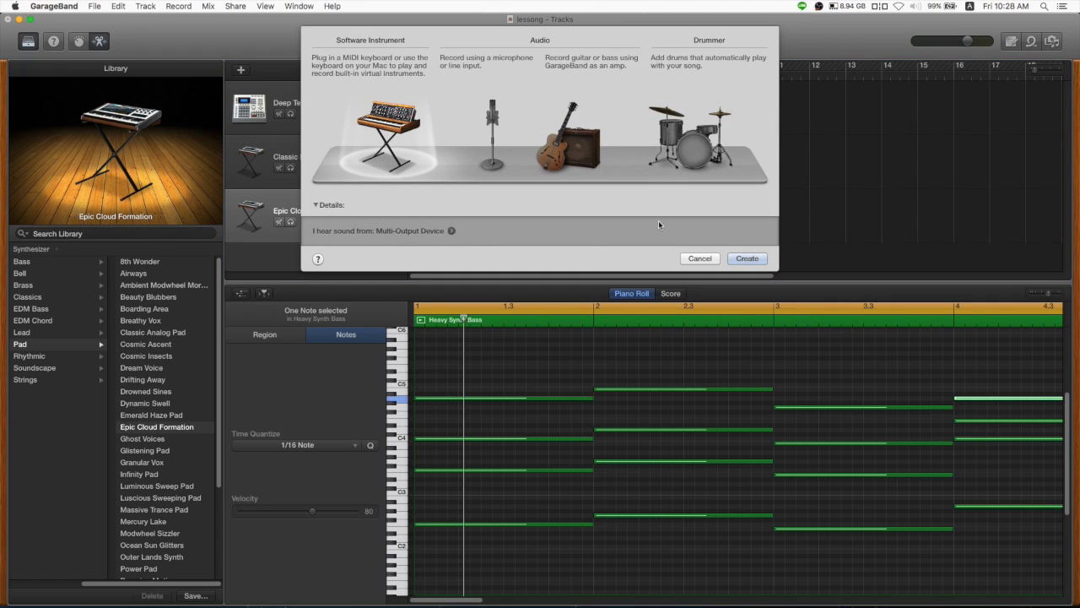
left_click(761, 263)
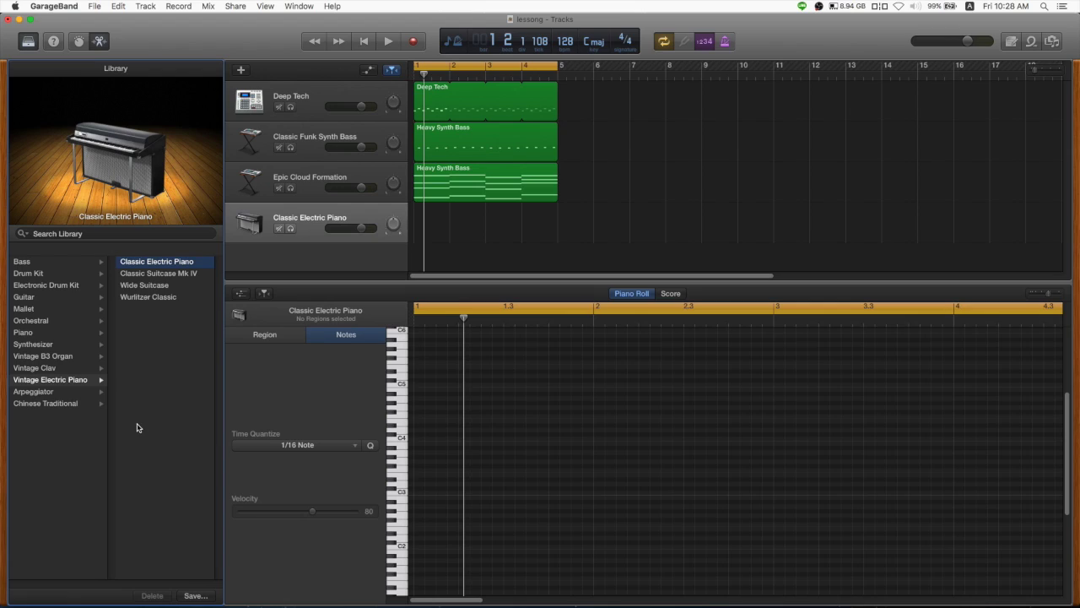
left_click(48, 345)
left_click(174, 334)
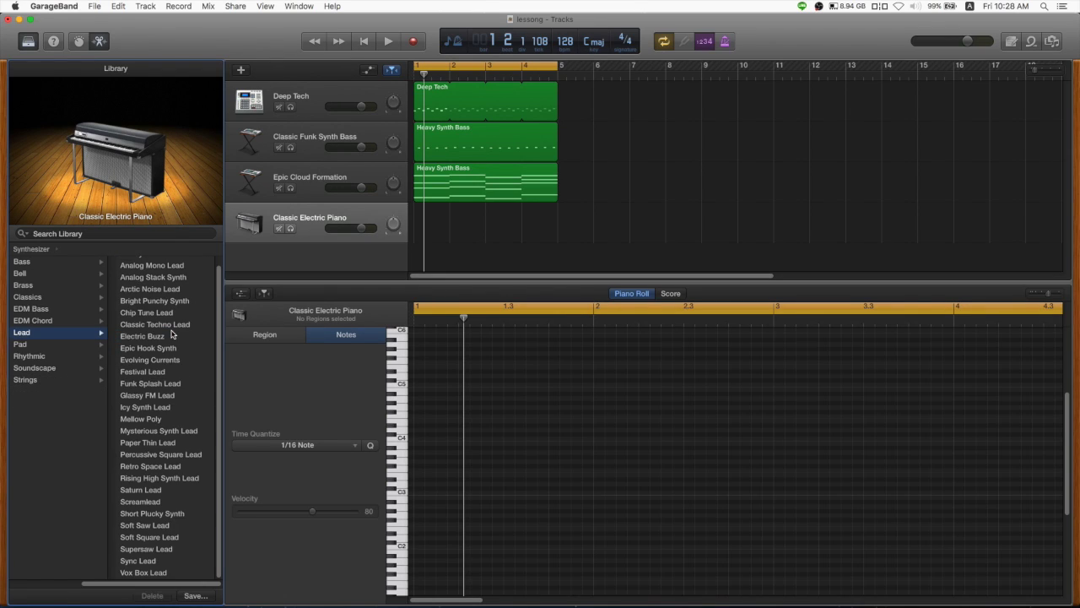
left_click(160, 281)
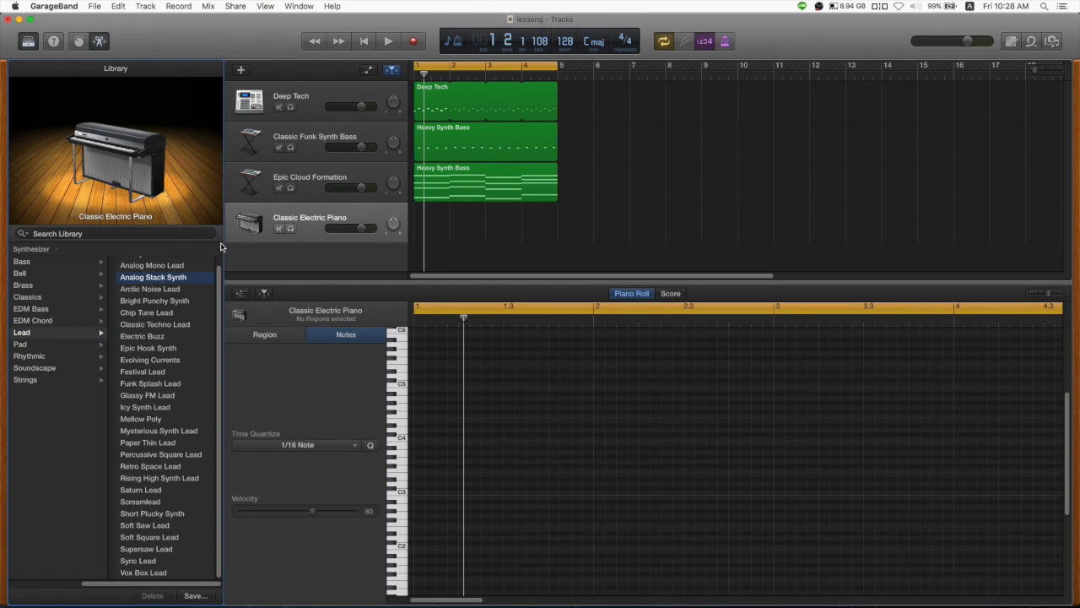
key("Down")
- Open the Musical Typing keyboard, test a few notes on it and place its window clear of the piano roll
key("super+k")
key("h")
key("j")
key("k")
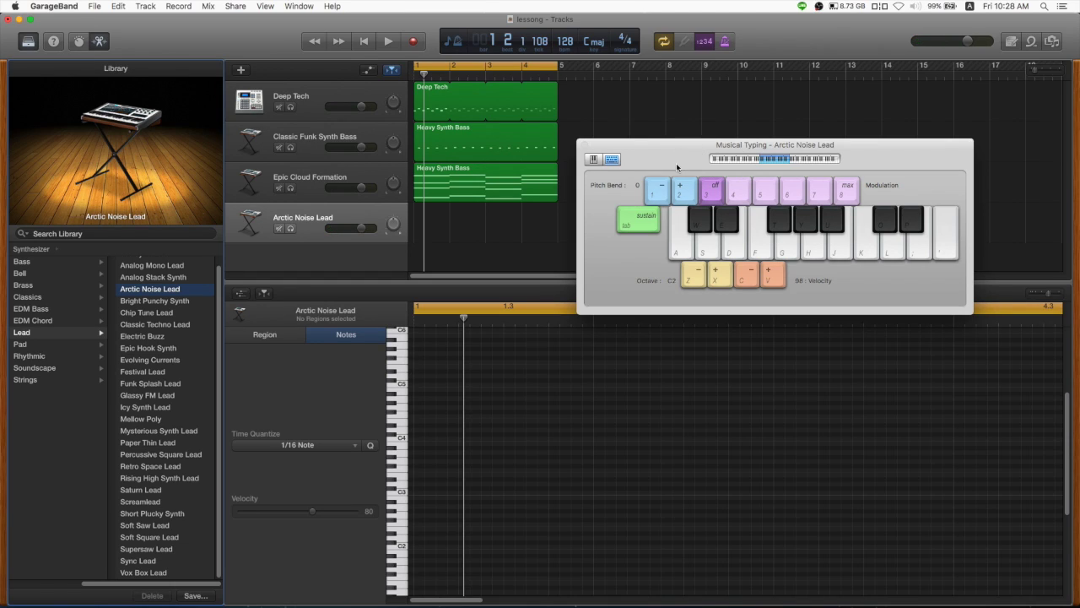
left_click_drag(670, 149, 674, 98)
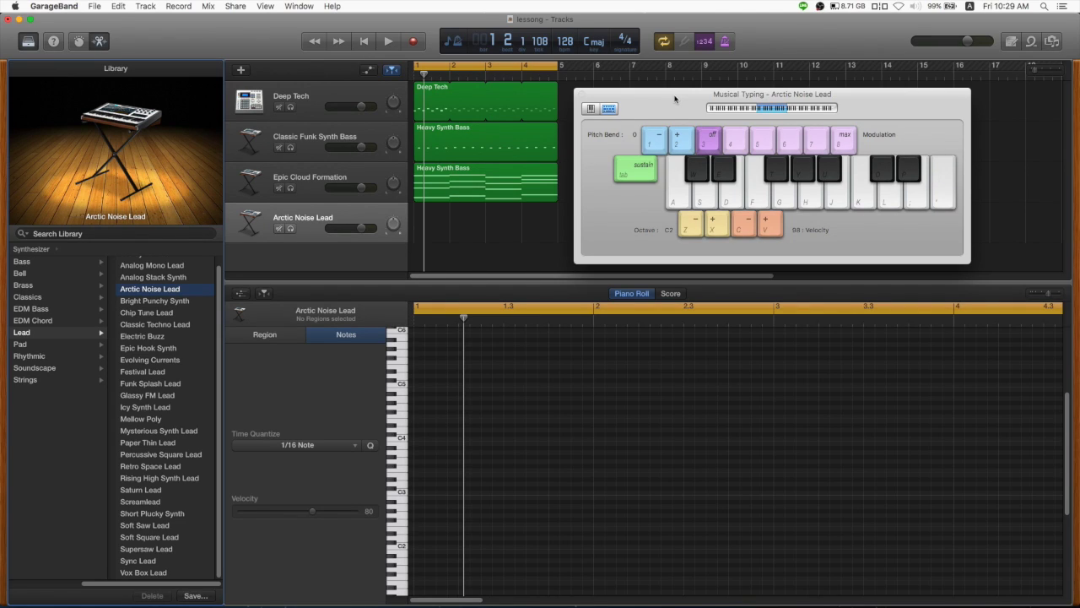
left_click_drag(666, 98, 651, 96)
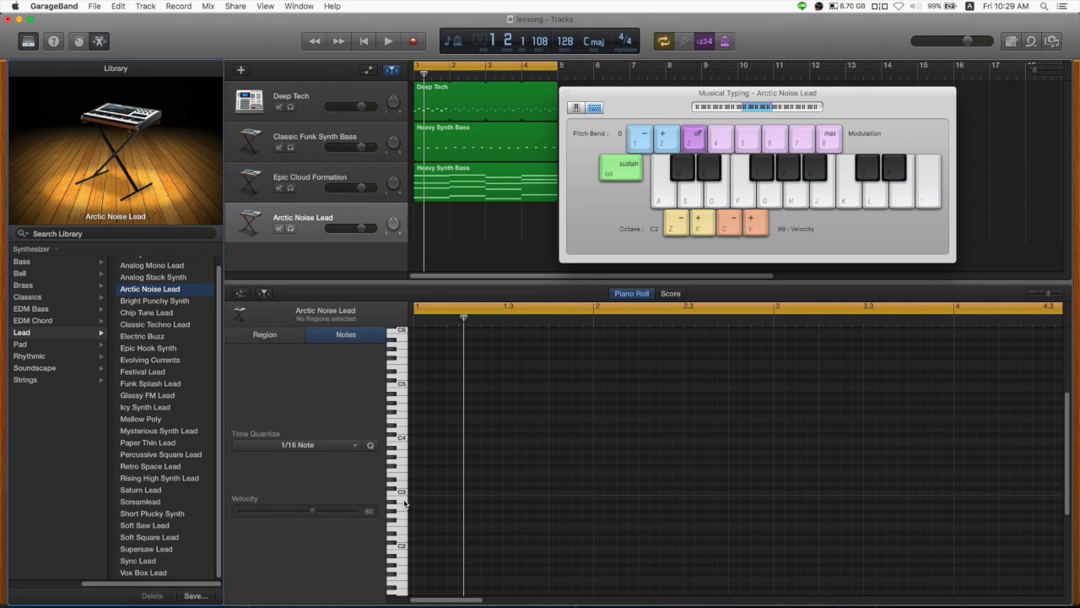
- Audition notes between C2 and C5 on the piano roll's keyboard
left_click(401, 546)
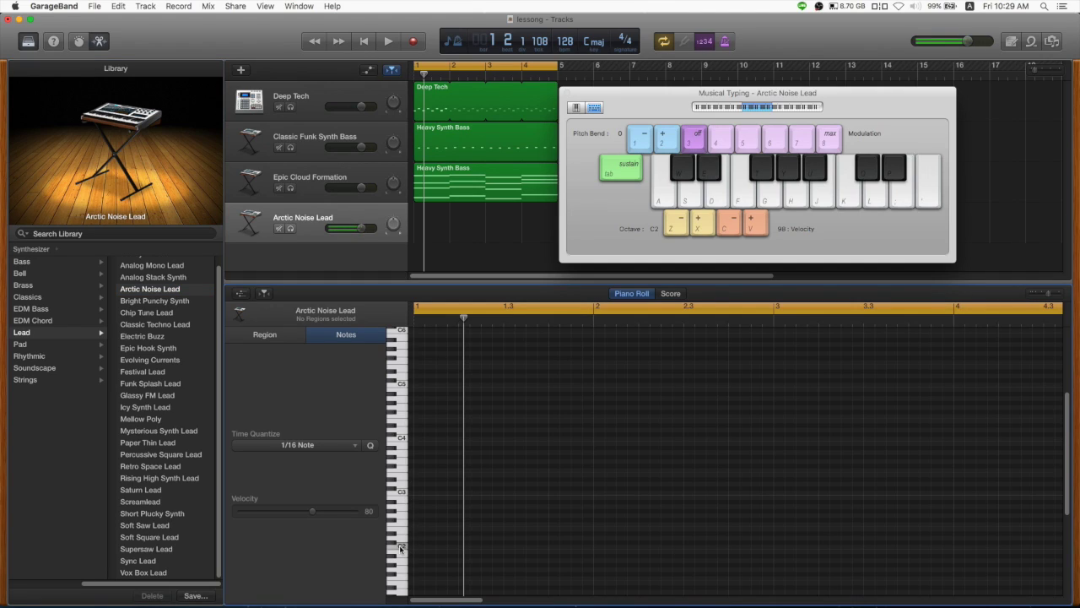
left_click(403, 437)
left_click(402, 430)
left_click(405, 385)
left_click(402, 445)
left_click(401, 463)
left_click(404, 474)
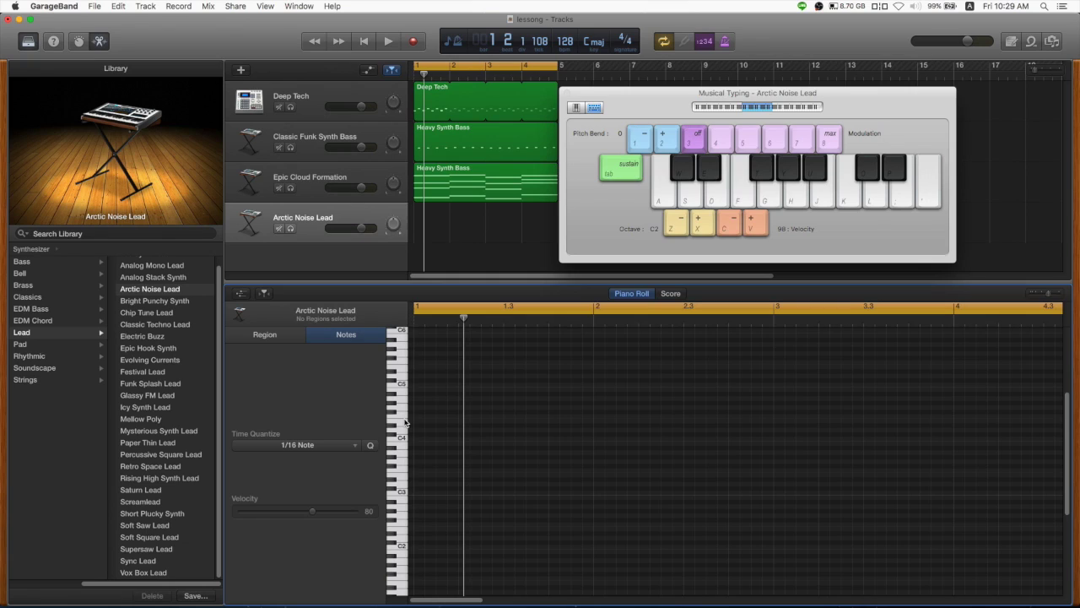
- Move the Musical Typing window clear of the regions and audition its black keys
left_click_drag(632, 95, 726, 94)
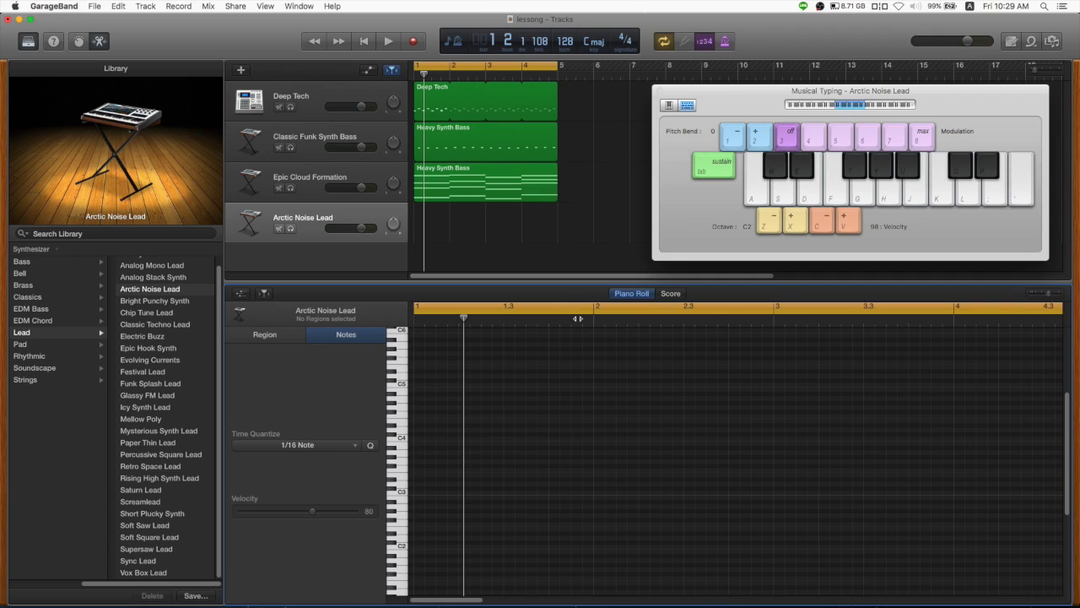
left_click(774, 169)
left_click(851, 170)
left_click(883, 172)
left_click(907, 171)
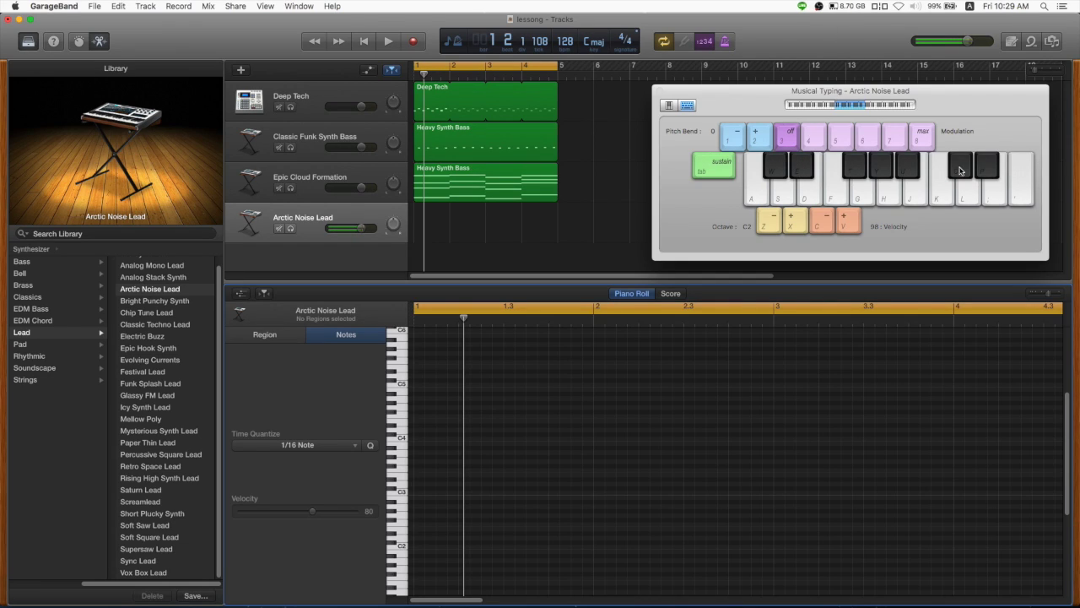
left_click(985, 169)
- Play the song from the beginning and try a melody over it using only the black keys of Musical Typing
left_click(363, 41)
left_click(388, 41)
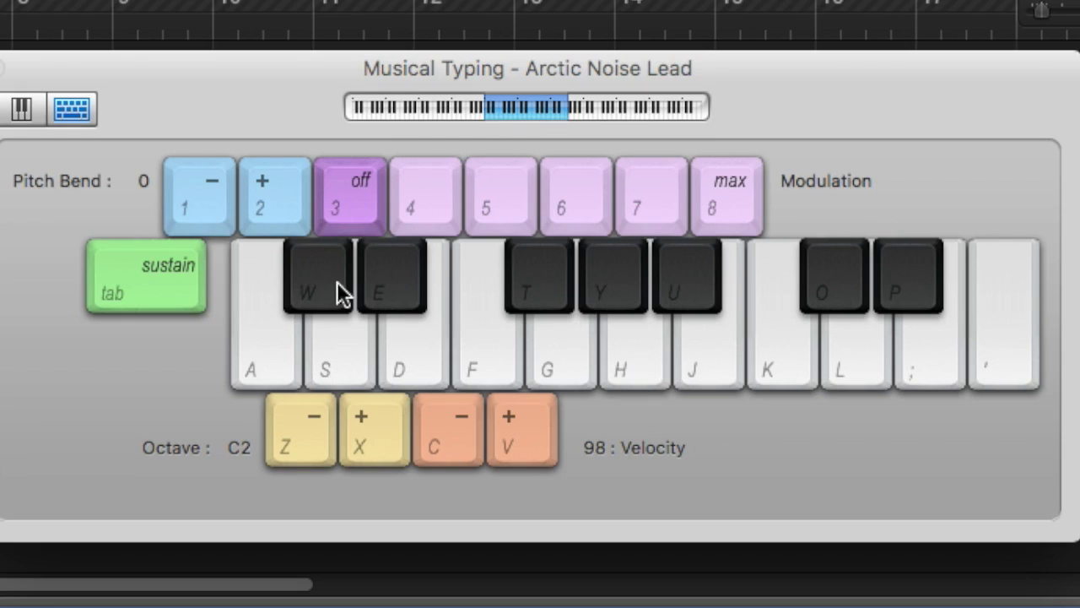
left_click(854, 172)
left_click(666, 290)
left_click(606, 294)
left_click(603, 284)
left_click(682, 280)
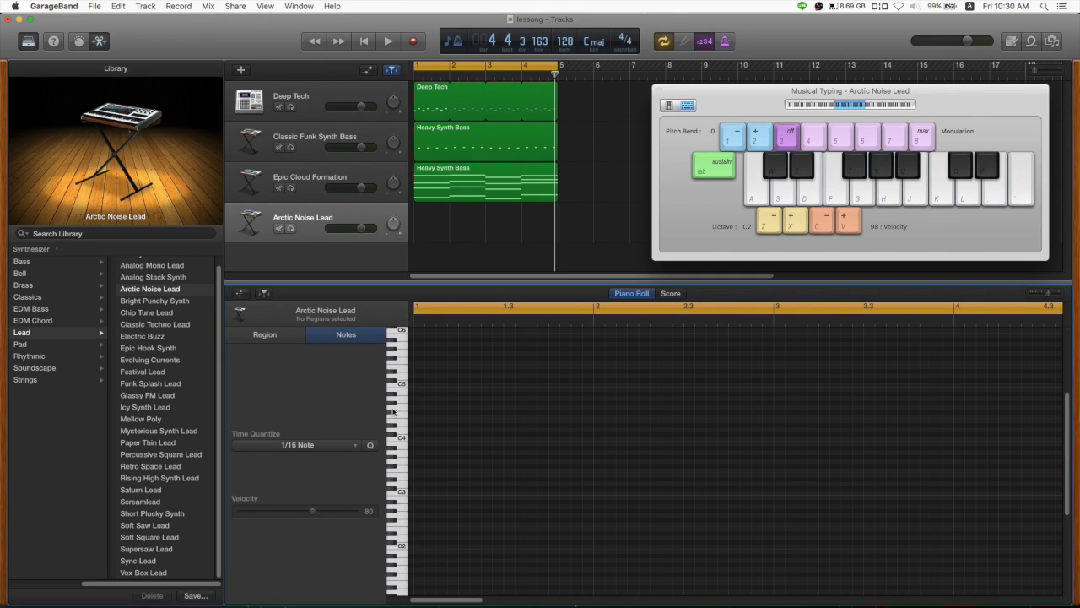
- Audition the C notes in different octaves on the piano roll's keyboard
left_click(404, 381)
mouse_move(404, 378)
left_mouse_down()
mouse_move(405, 431)
mouse_move(405, 368)
left_mouse_up()
left_click(402, 549)
left_click(402, 438)
- Audition the white keys of the Musical Typing keyboard with the lead sound
left_click(782, 199)
left_click(828, 201)
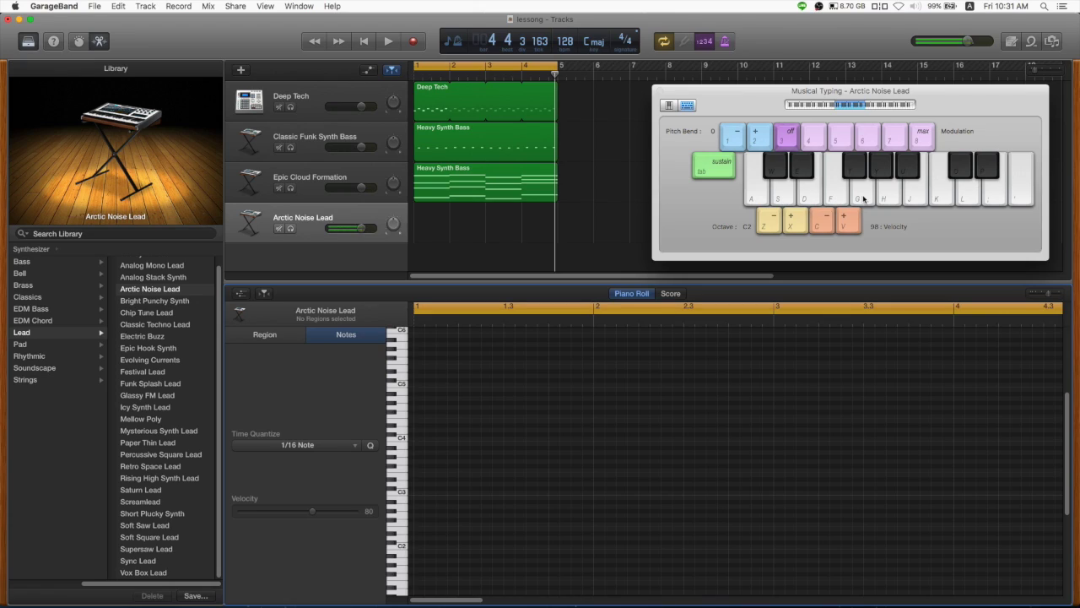
left_click(900, 200)
left_click(944, 199)
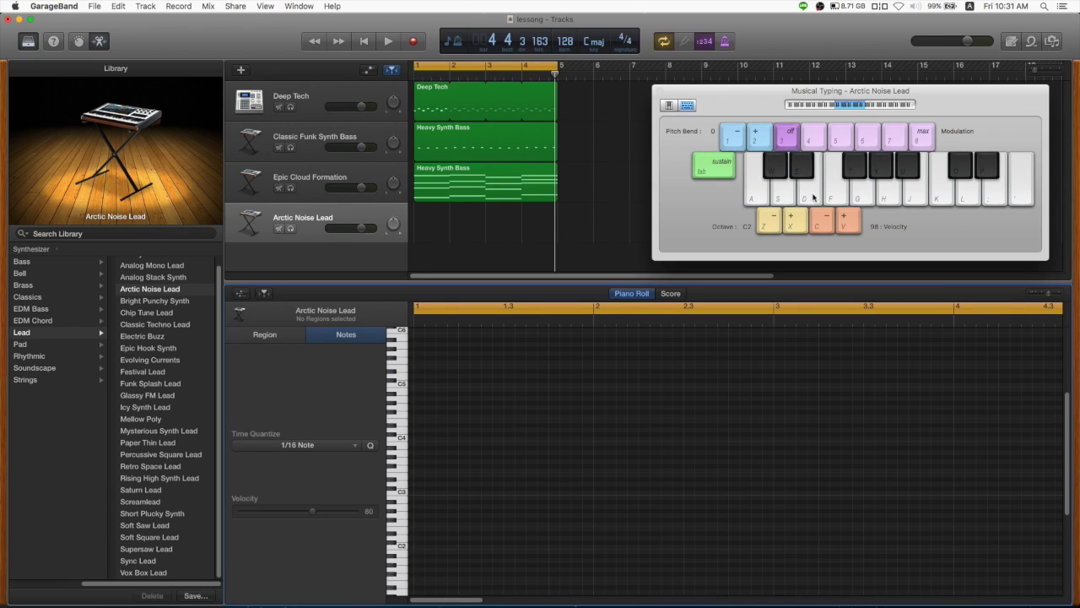
left_click(784, 203)
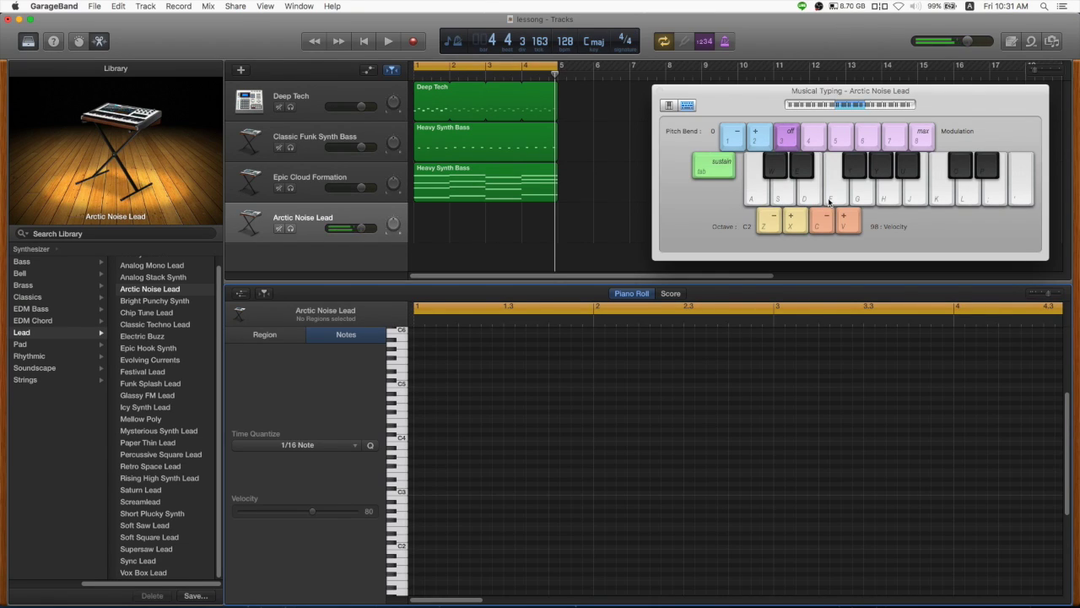
key("d")
key("f")
key("s")
key("f")
- Play the loop from the beginning, improvise a lead melody over it using only white keys, and stop playback
left_click(363, 41)
left_click(388, 42)
key("d")
key("f")
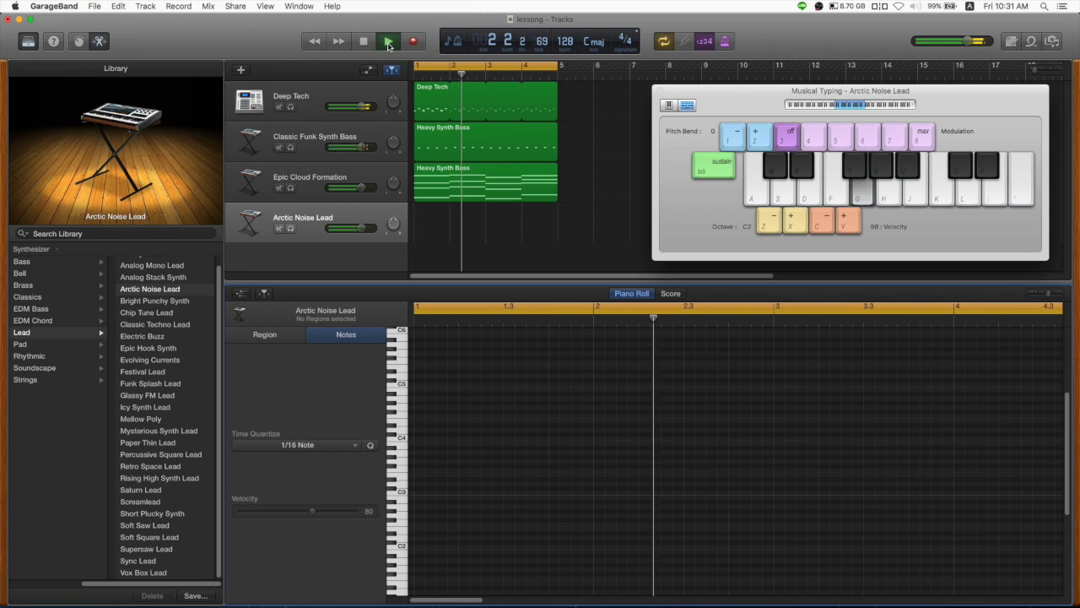
key("h")
key("g")
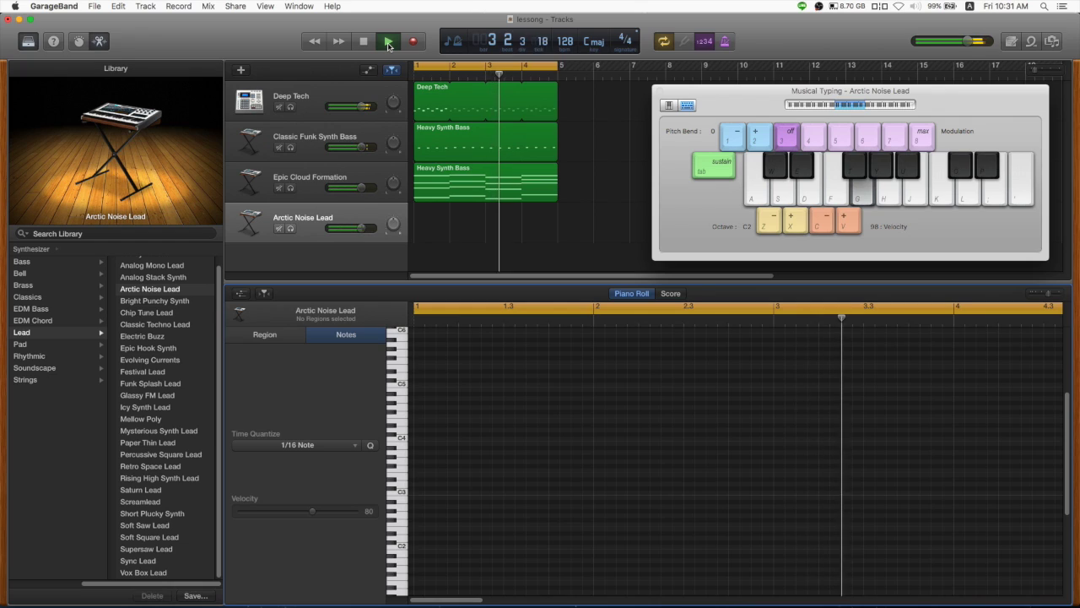
key("f")
key("d")
key("f")
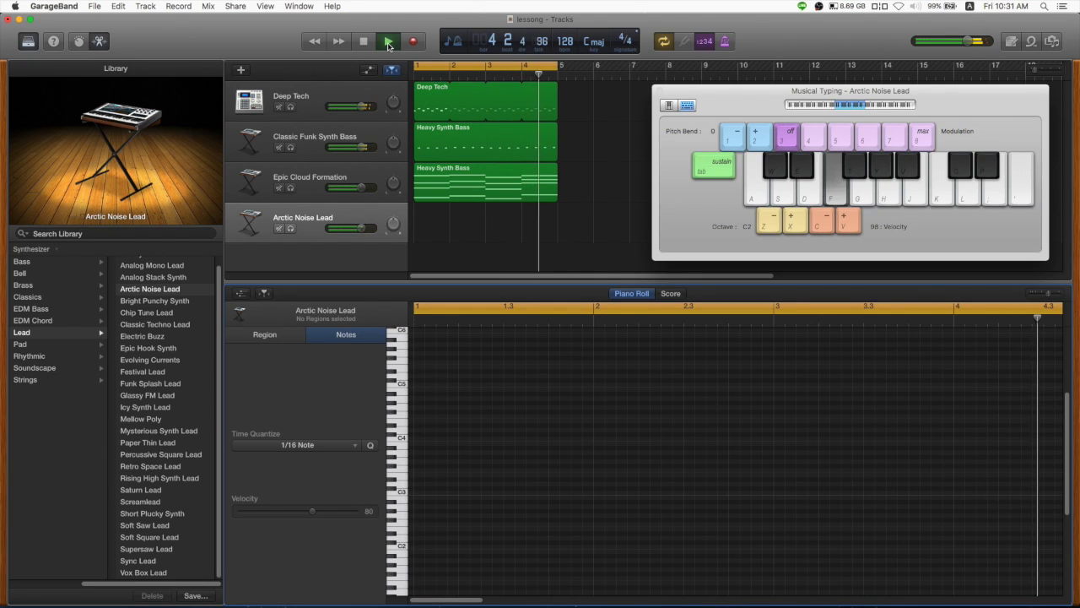
key("d")
key("s")
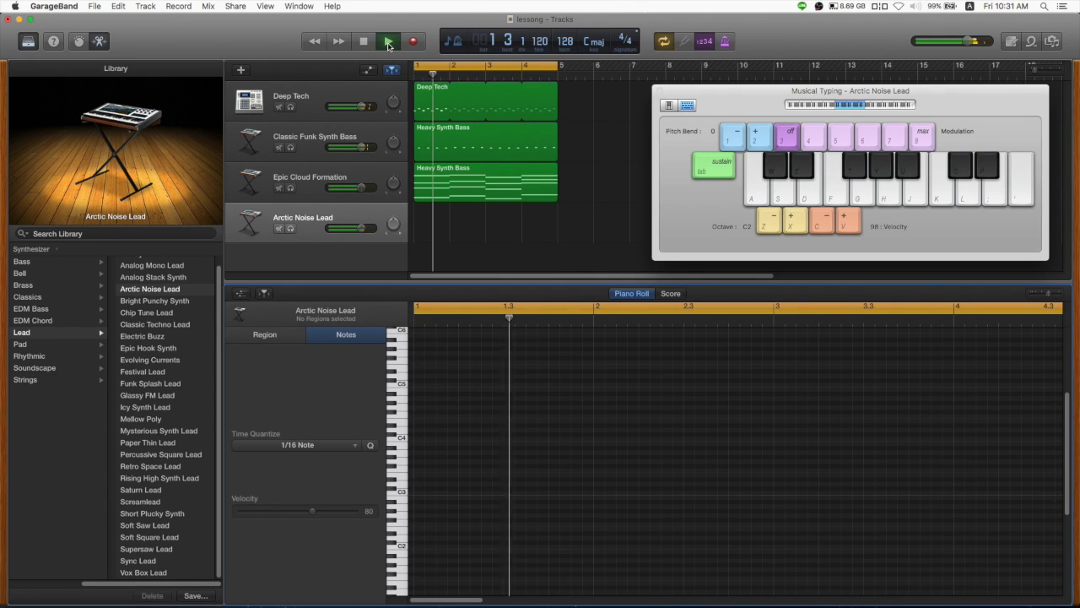
key("h")
key("h")
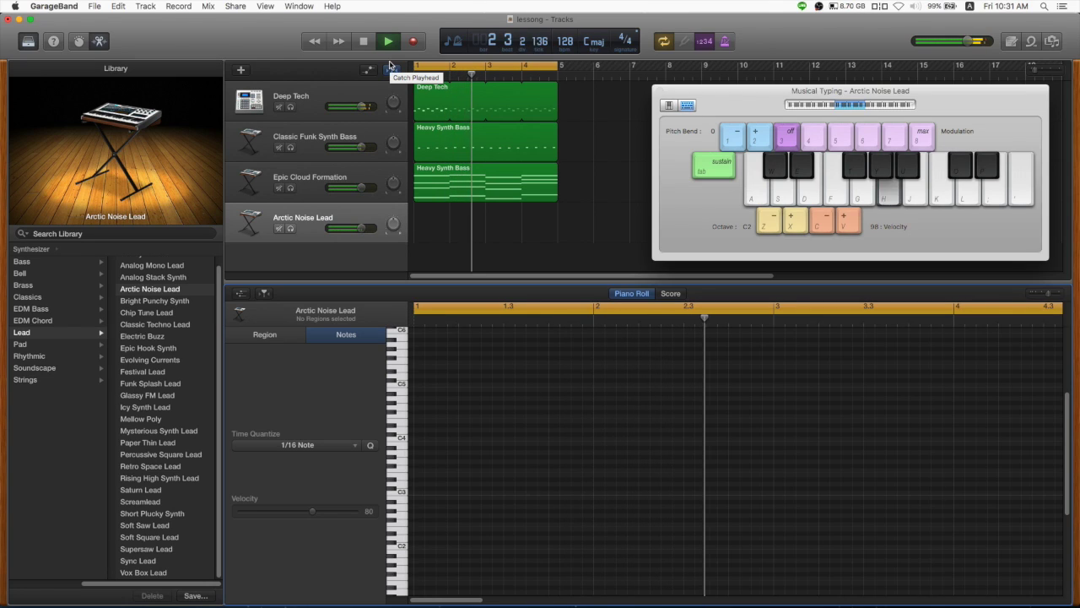
key("k")
key("l")
key("semicolon")
key("l")
key("k")
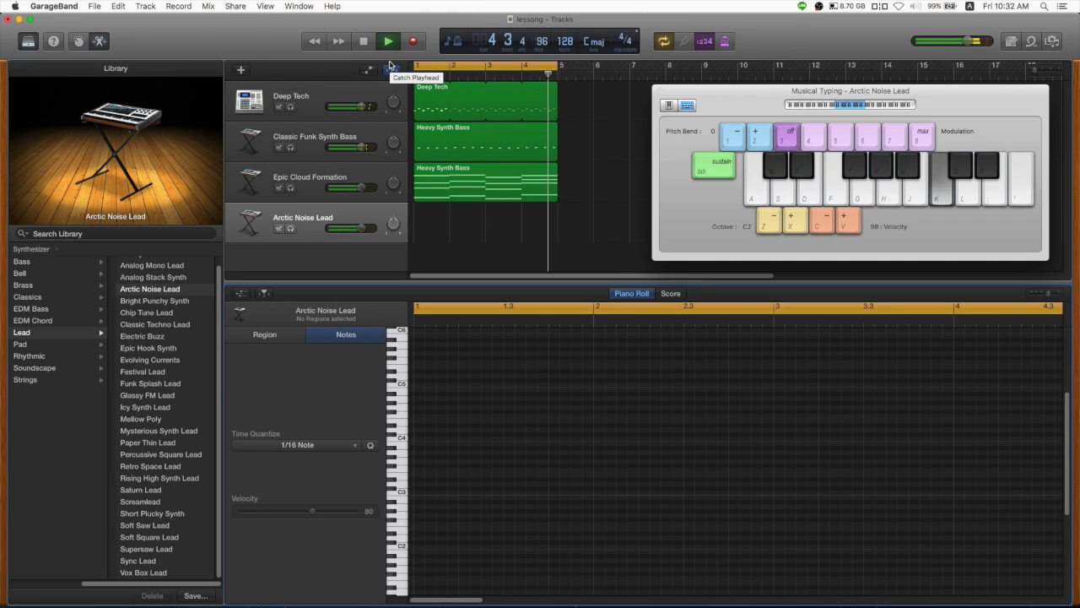
key("j")
key("k")
key("l")
key("k")
key("j")
key("h")
key("j")
key("k")
key("l")
key("semicolon")
key("semicolon")
key("l")
key("k")
key("g")
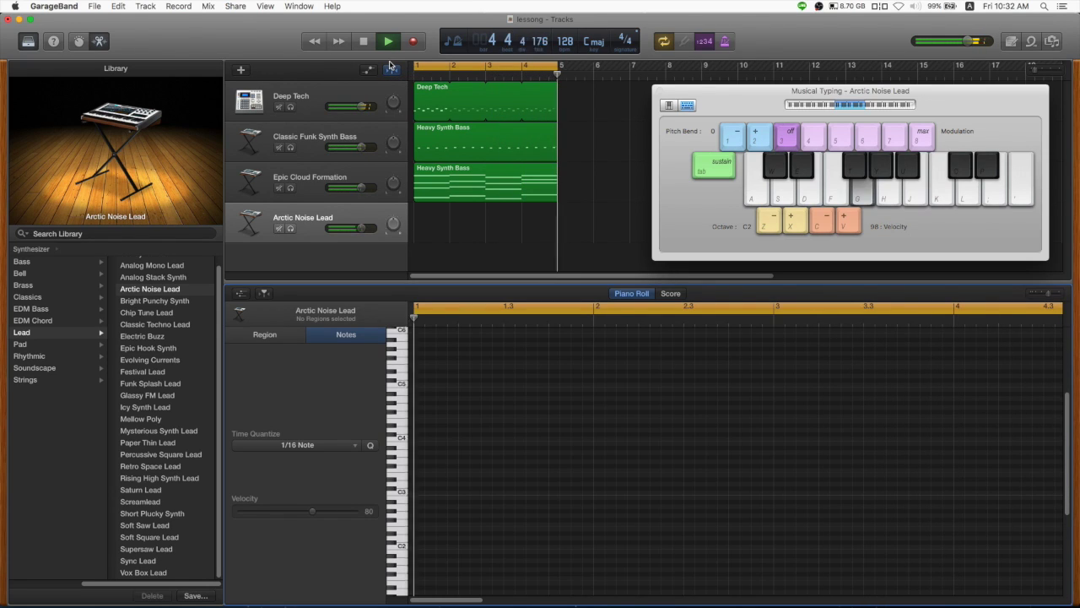
key("h")
key("j")
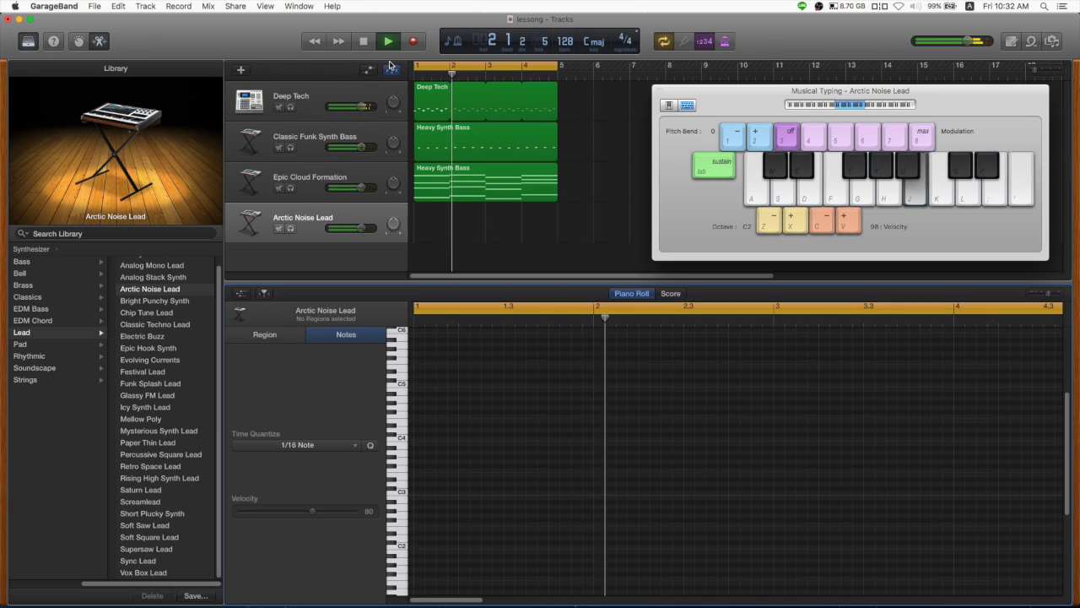
key("k")
key("l")
key("k")
key("j")
key("k")
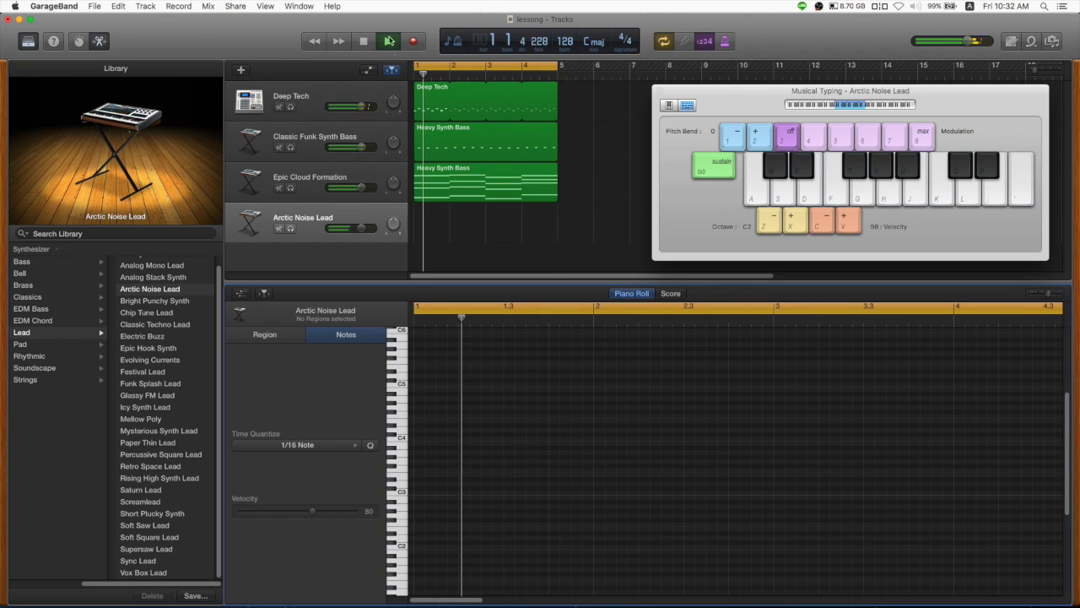
left_click(362, 42)
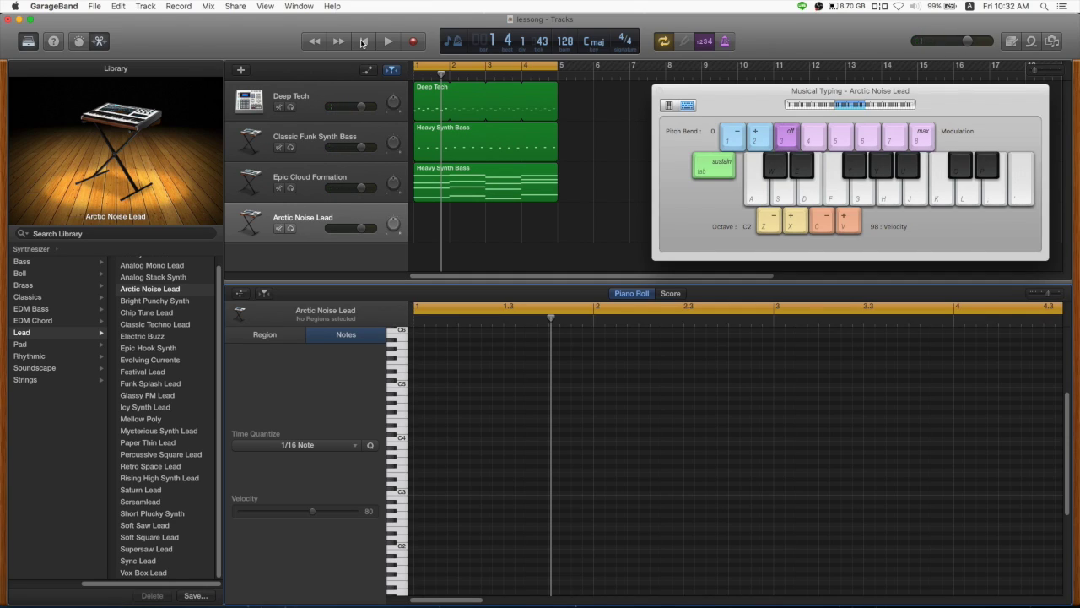
- Raise the Musical Typing octave to C3, playing the notes D, E and F before and after to compare
key("d")
key("s")
key("d")
key("f")
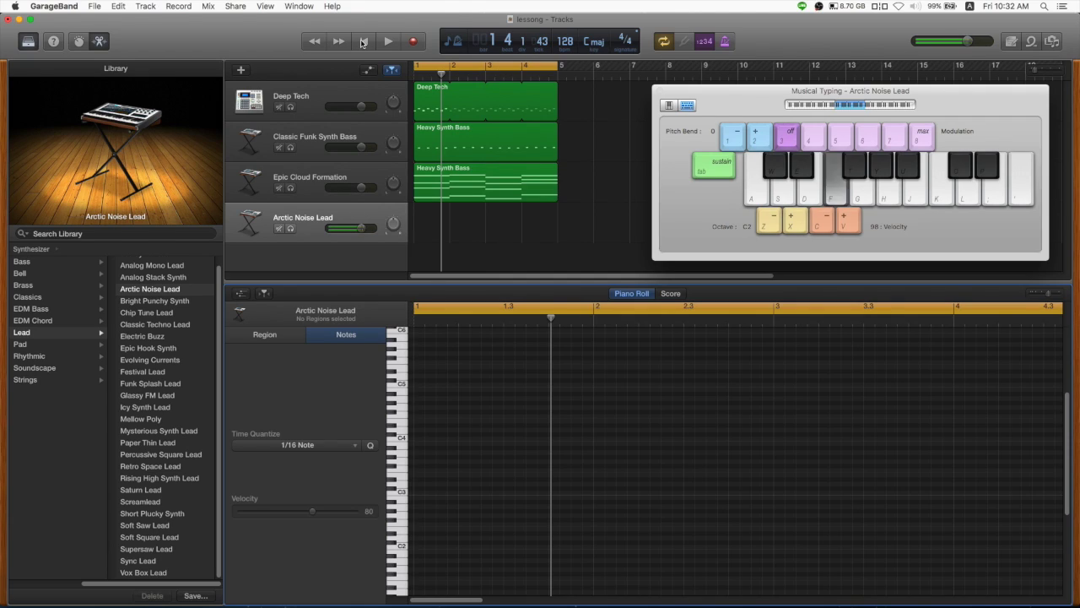
key("x")
key("s")
key("d")
key("f")
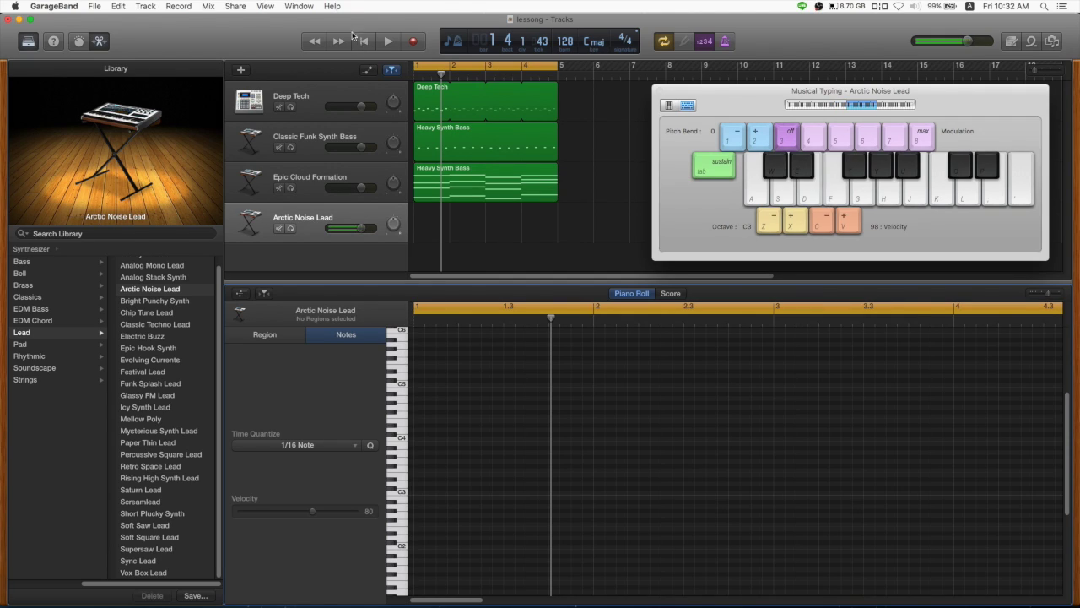
- Record a melody of D, E and F notes onto the Arctic Noise Lead track from the loop's beginning, then stop and return to the start
left_click(364, 42)
left_click(412, 42)
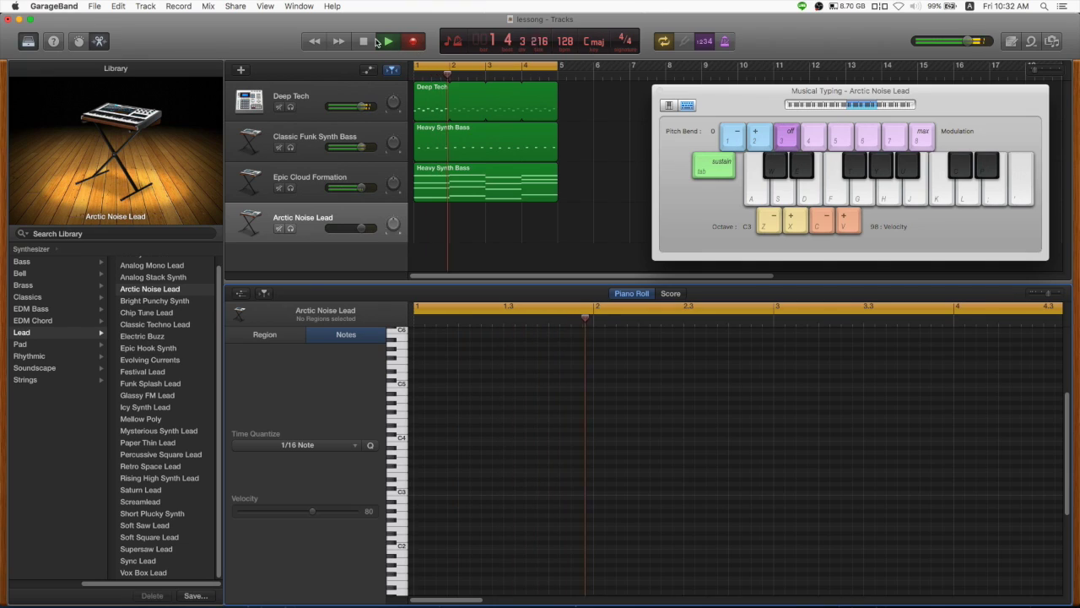
left_click(415, 44)
left_click(415, 44)
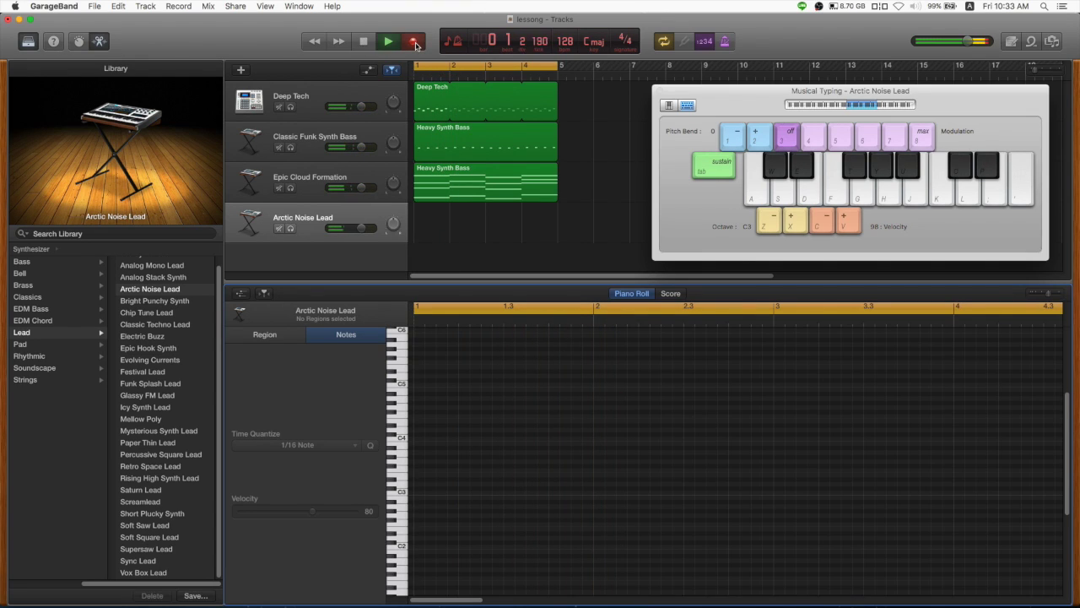
key("s")
key("d")
key("d")
key("s")
key("d")
key("d")
key("d")
key("s")
key("d")
key("d")
key("f")
key("d")
key("s")
key("s")
left_click(416, 46)
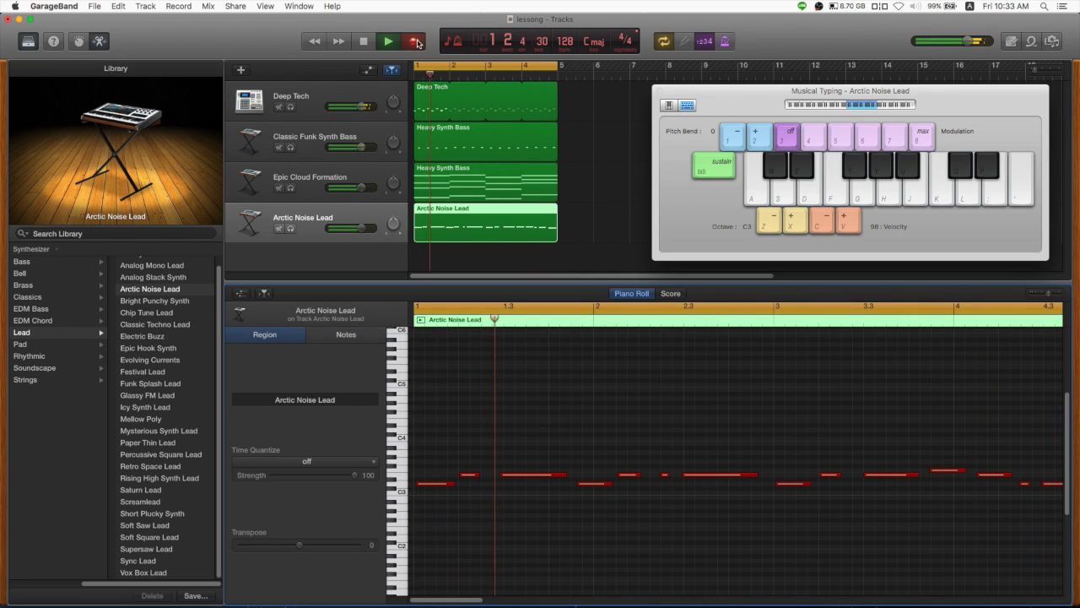
left_click(365, 42)
left_click(365, 42)
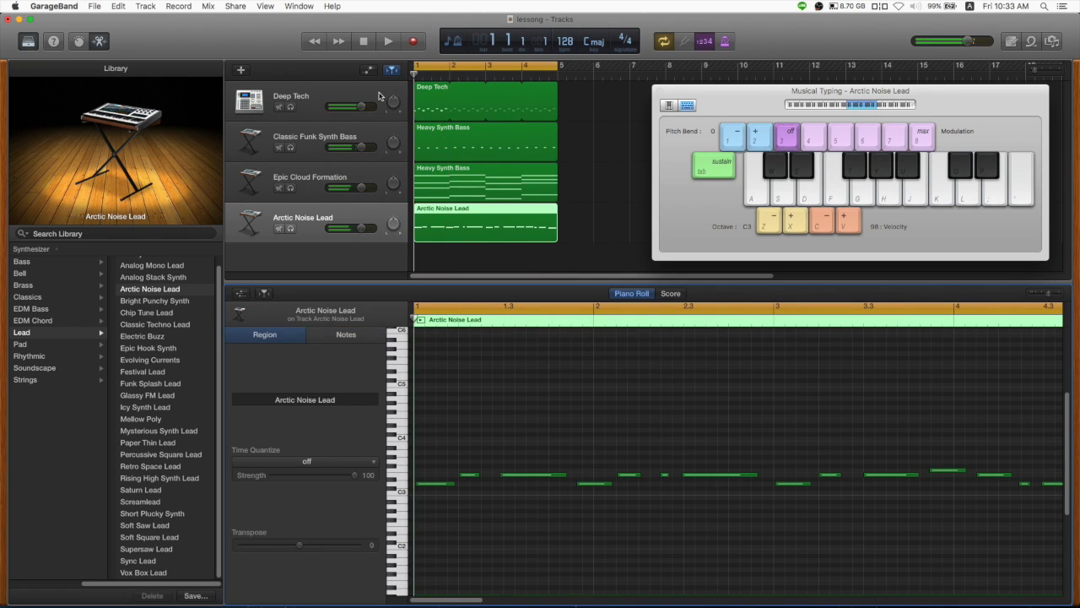
- Play back the loop with the recorded lead melody twice from the beginning, stopping and returning to the start after each listen
left_click(387, 40)
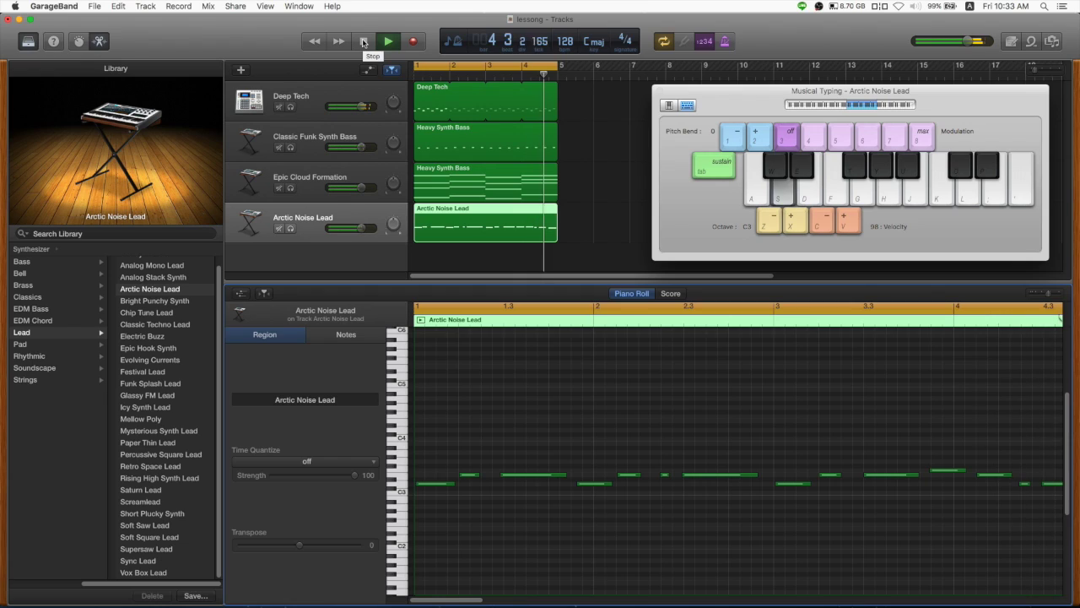
left_click(363, 42)
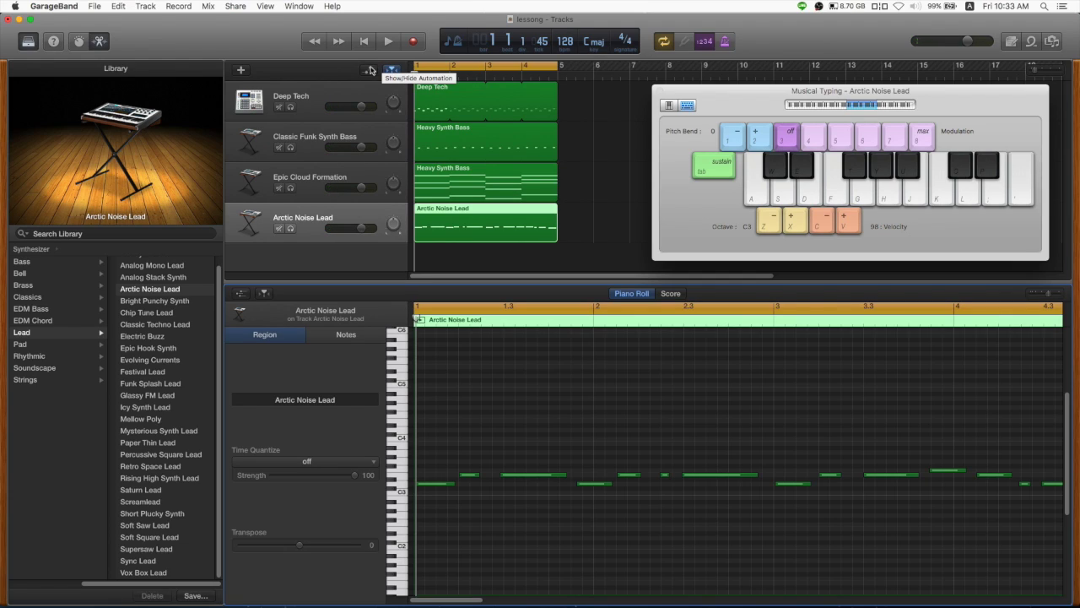
left_click(365, 43)
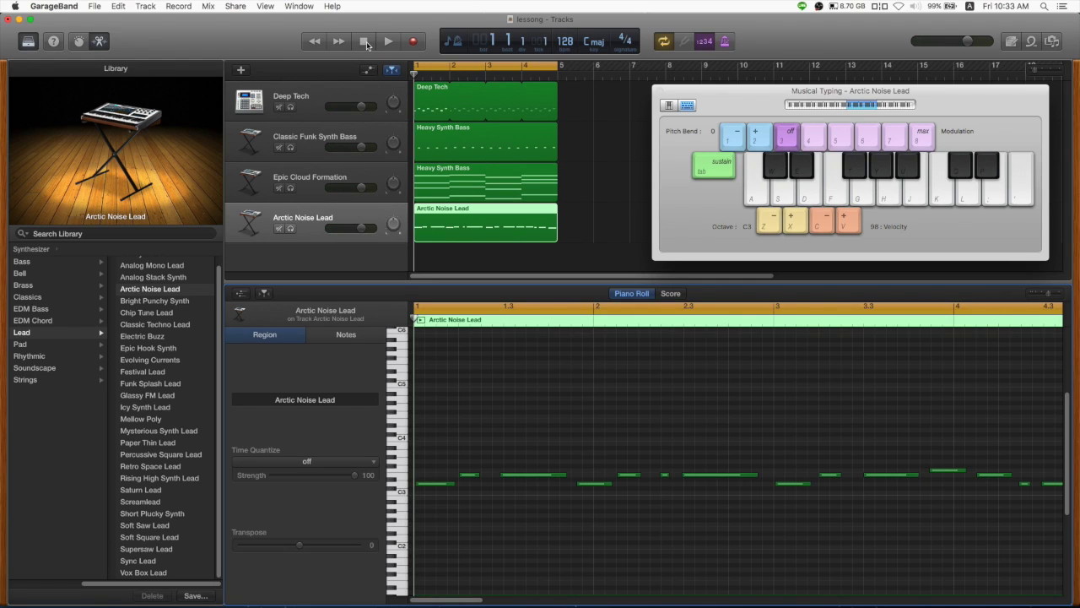
left_click(389, 43)
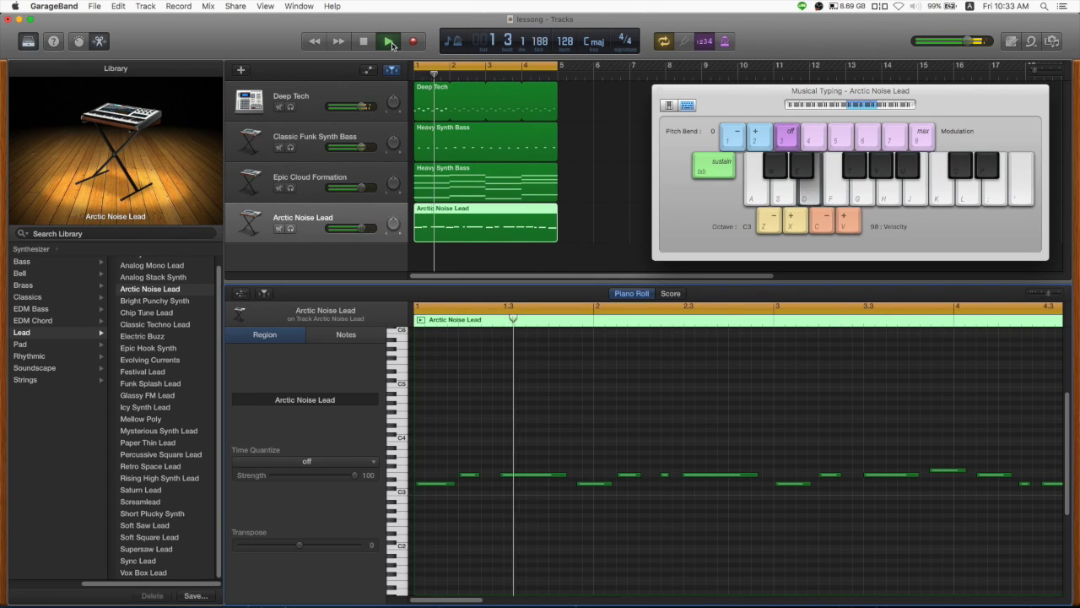
left_click(392, 44)
left_click(365, 41)
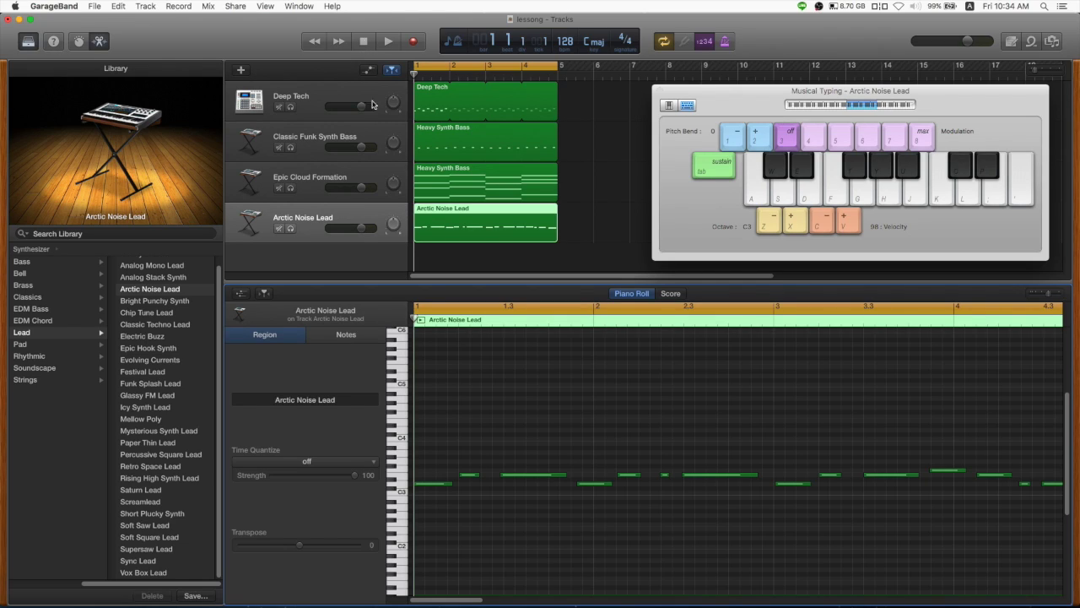
- Review the regions of the Deep Tech, Classic Funk Synth Bass, Epic Cloud Formation and Arctic Noise Lead tracks by selecting each in turn
left_click(327, 99)
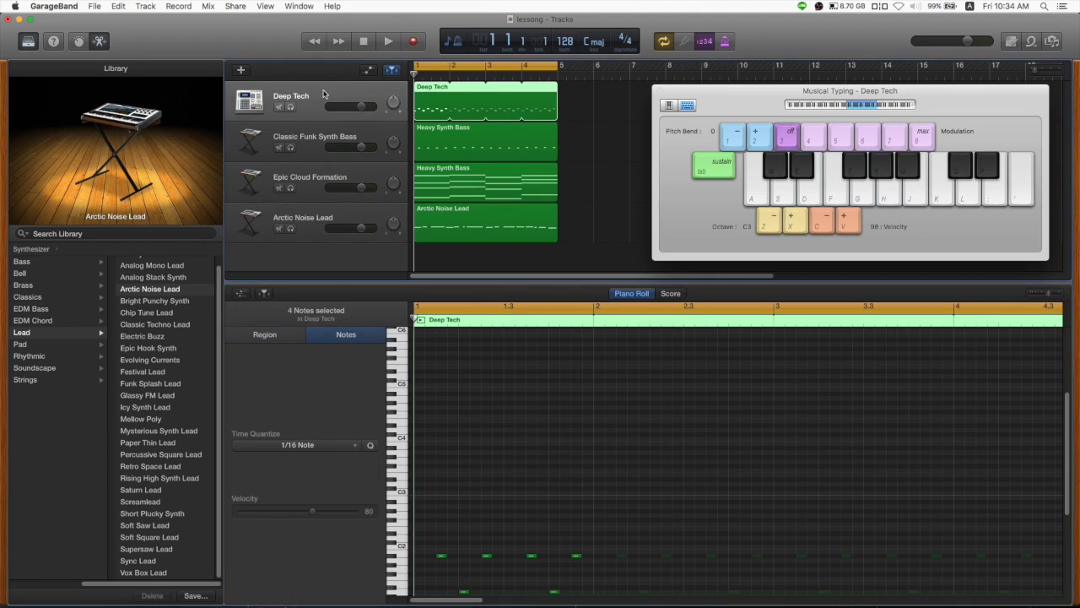
left_click(309, 146)
left_click(310, 178)
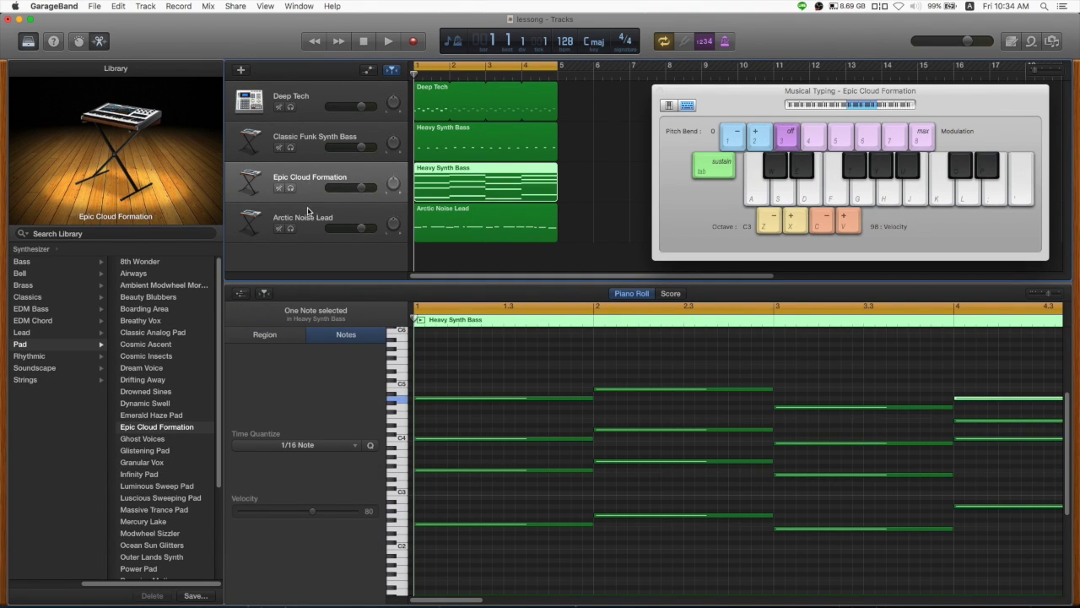
left_click(310, 216)
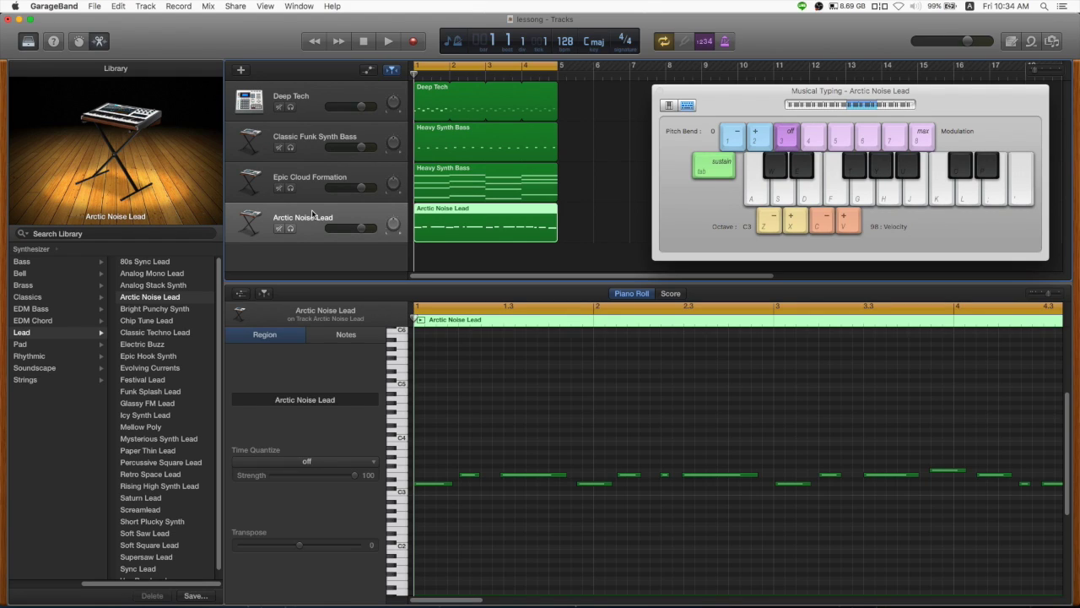
- Play the complete four-track loop, stop it at the beginning, and start playback again
left_click(387, 43)
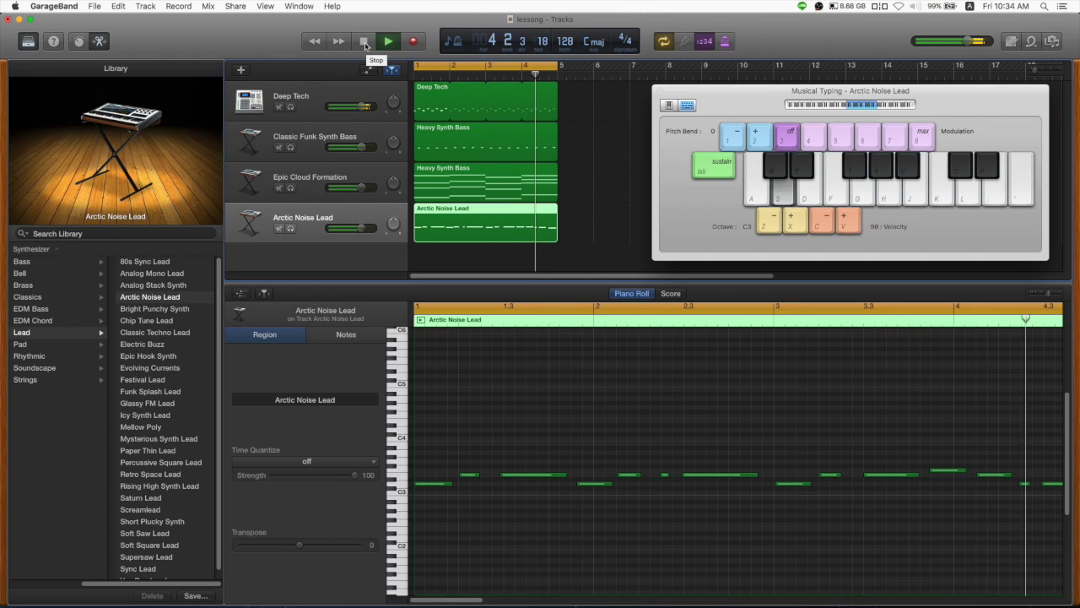
left_click(366, 42)
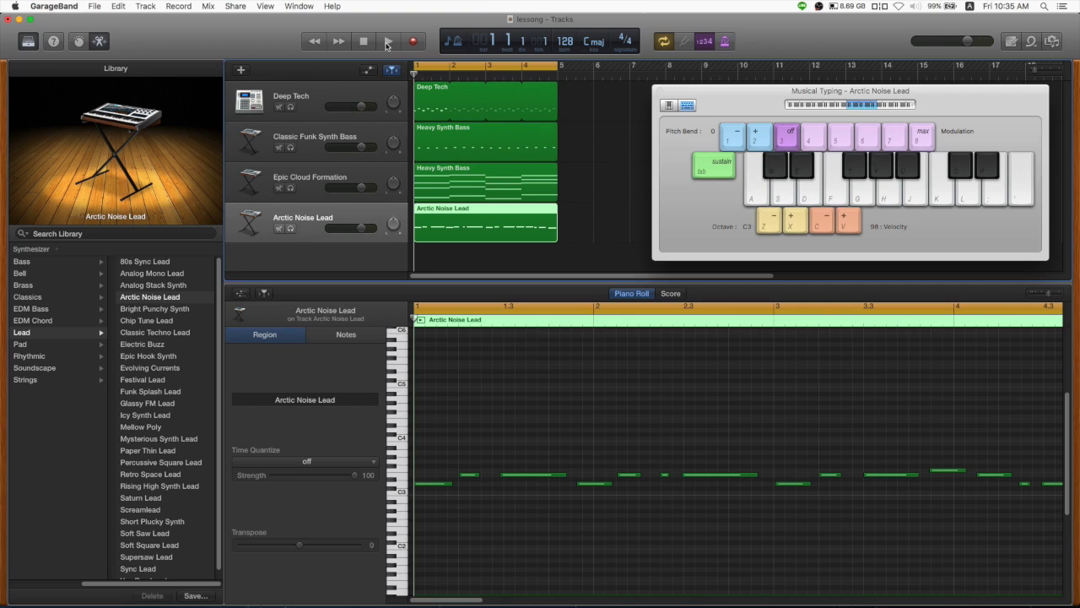
left_click(389, 42)
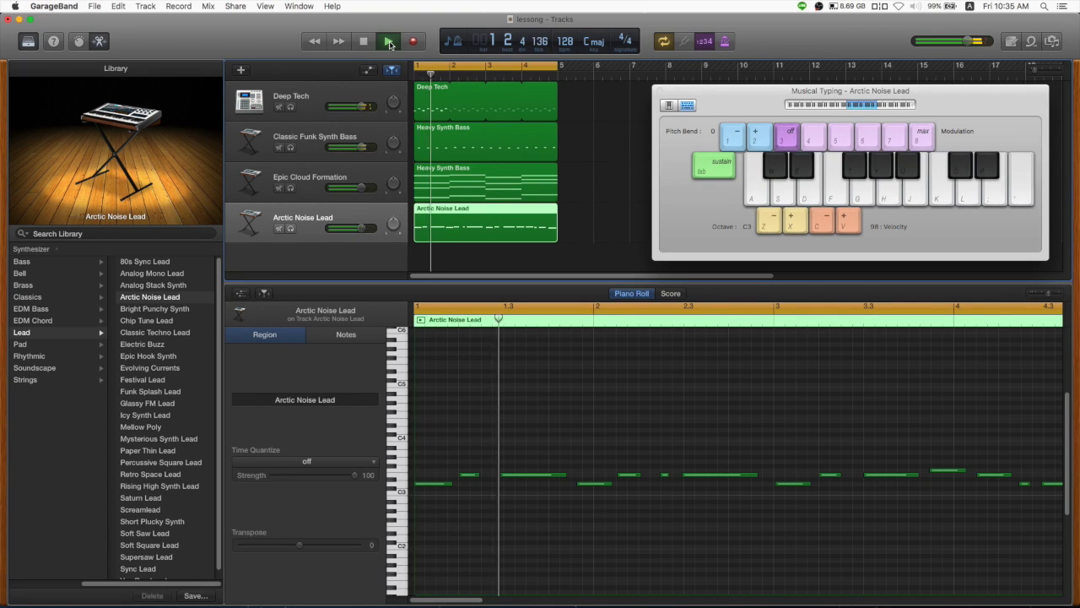